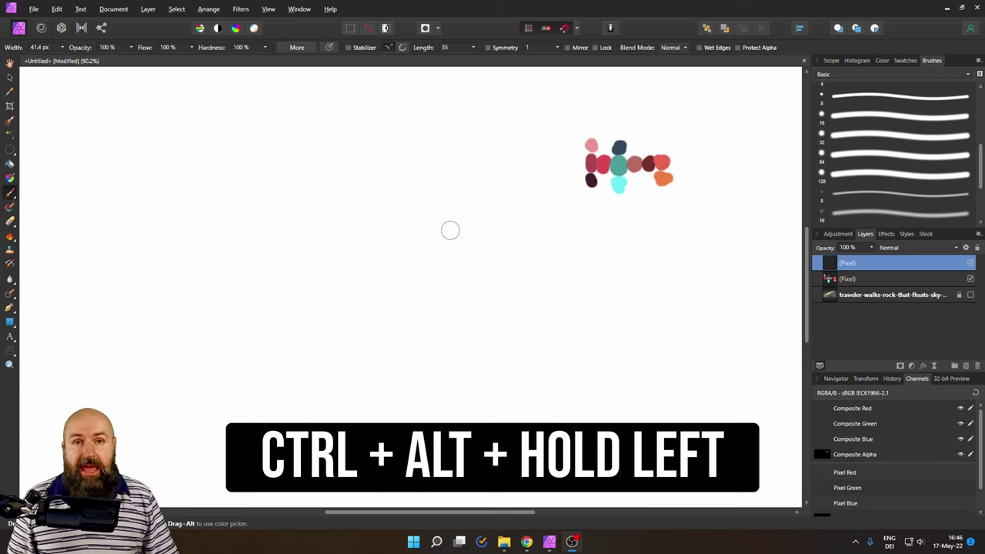
- Set the paint brush to roughly 400 px wide with 95% hardness
drag(447, 238, 453, 243)
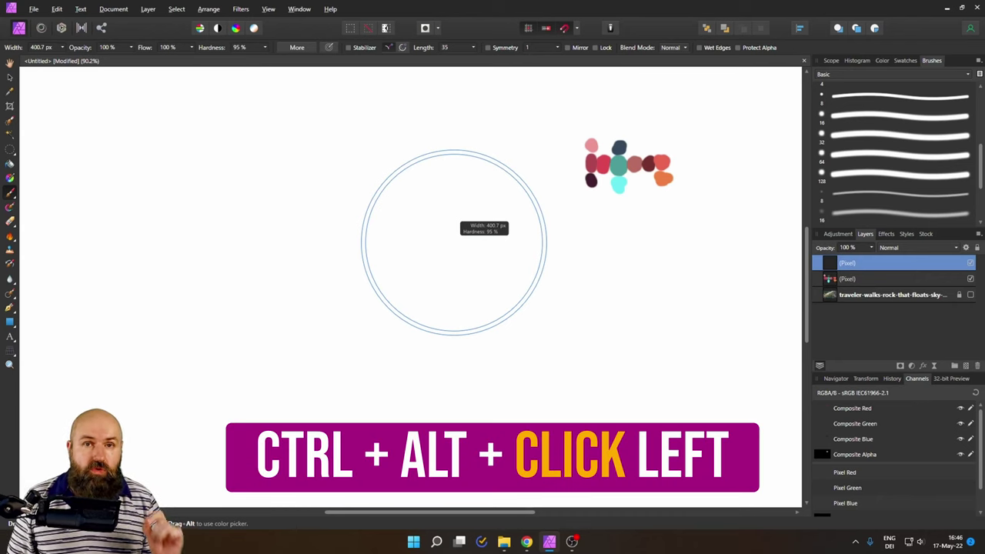
- Squash the brush tip into a narrow upright ellipse at about 19% shape and 1% spacing
ctrl+alt+click(454, 242)
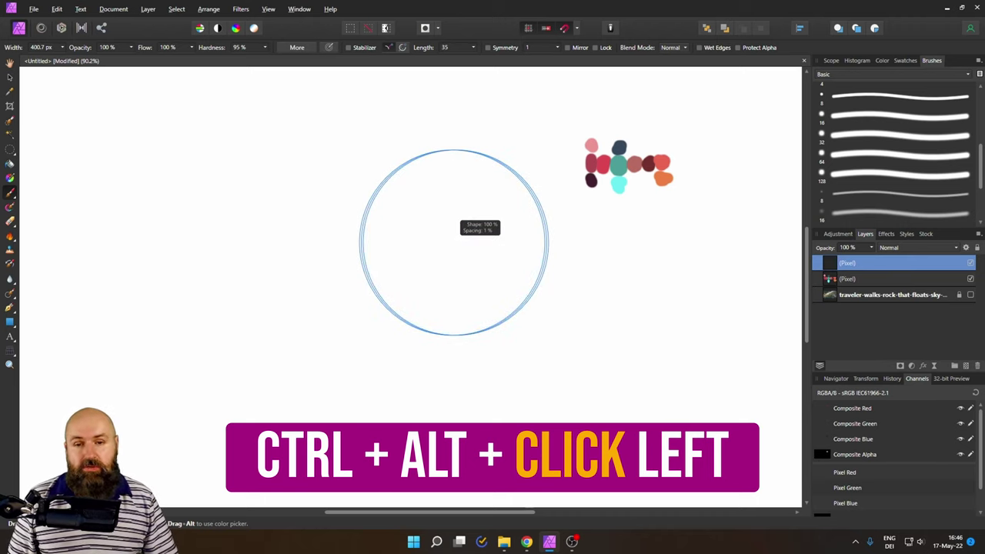
drag(454, 243, 457, 251)
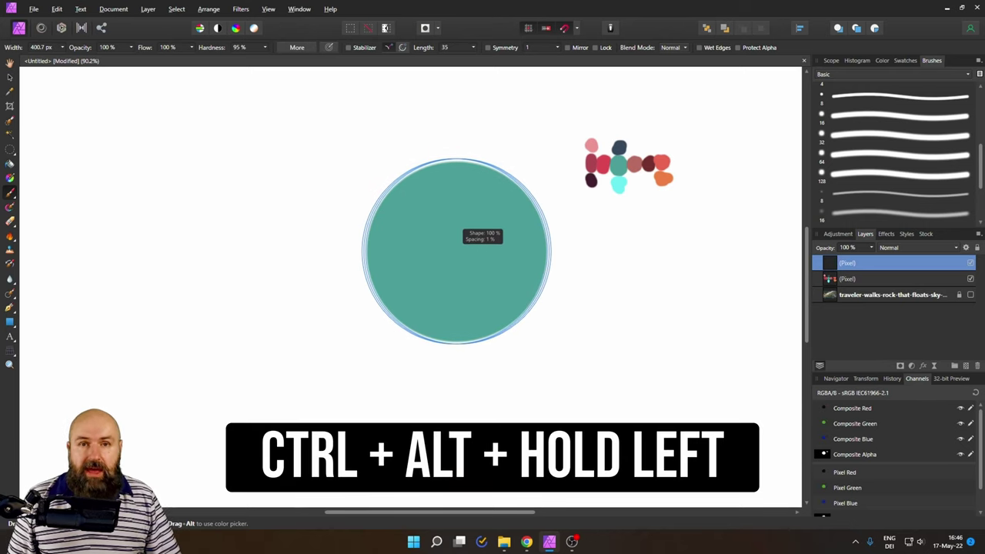
drag(457, 251, 456, 251)
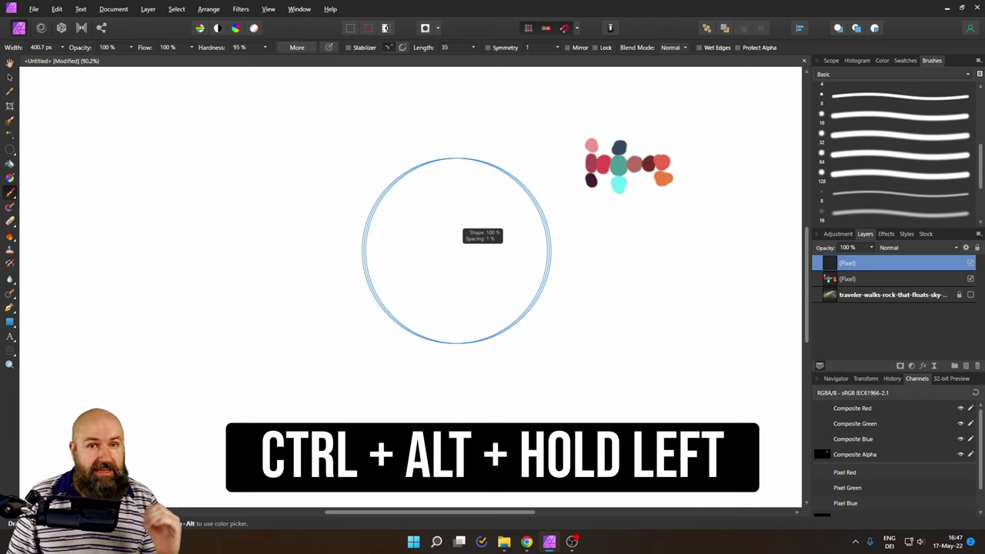
drag(456, 251, 456, 251)
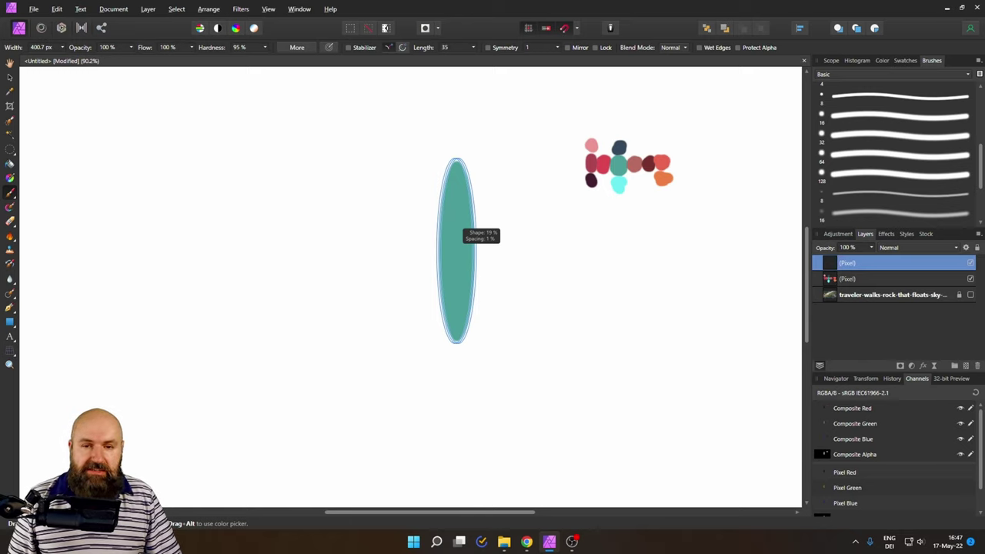
- Paint a broad teal band, then thin dabs at 1–4% shape and 20% spacing, undoing the last
mouse_move(219, 223)
mouse_down()
mouse_move(528, 230)
mouse_move(528, 308)
mouse_move(500, 358)
mouse_up()
drag(429, 378, 428, 379)
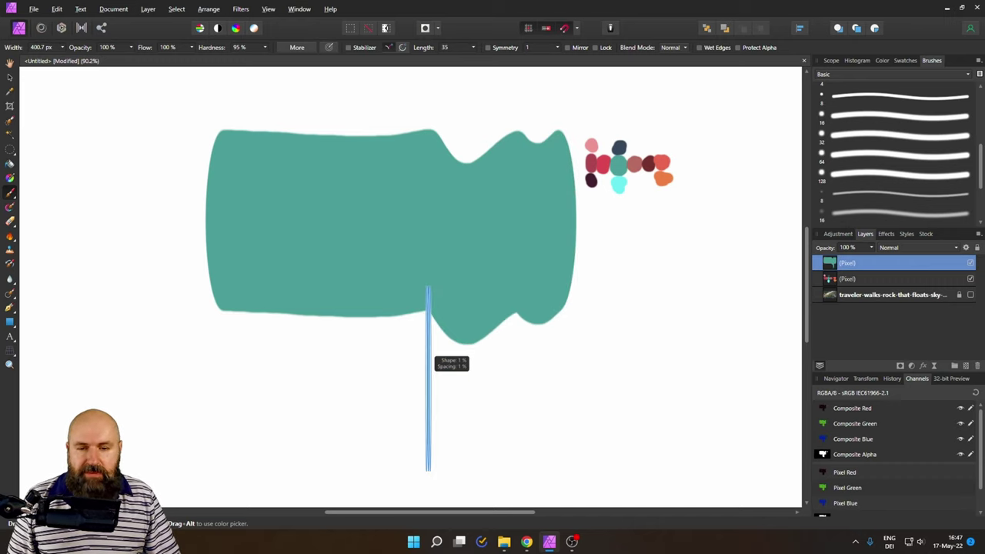
mouse_move(429, 379)
mouse_down()
mouse_move(205, 412)
mouse_move(518, 415)
mouse_move(608, 389)
mouse_move(695, 332)
mouse_move(722, 336)
mouse_up()
key(ctrl+z)
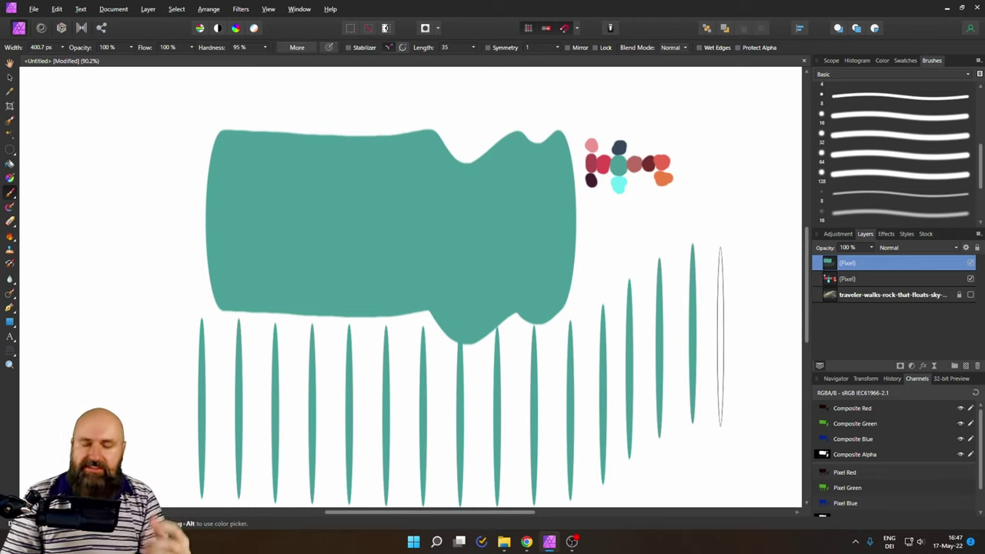
- Undo the teal test marks and widen the brush tip to a 42% oval
key(ctrl+z)
key(ctrl+z)
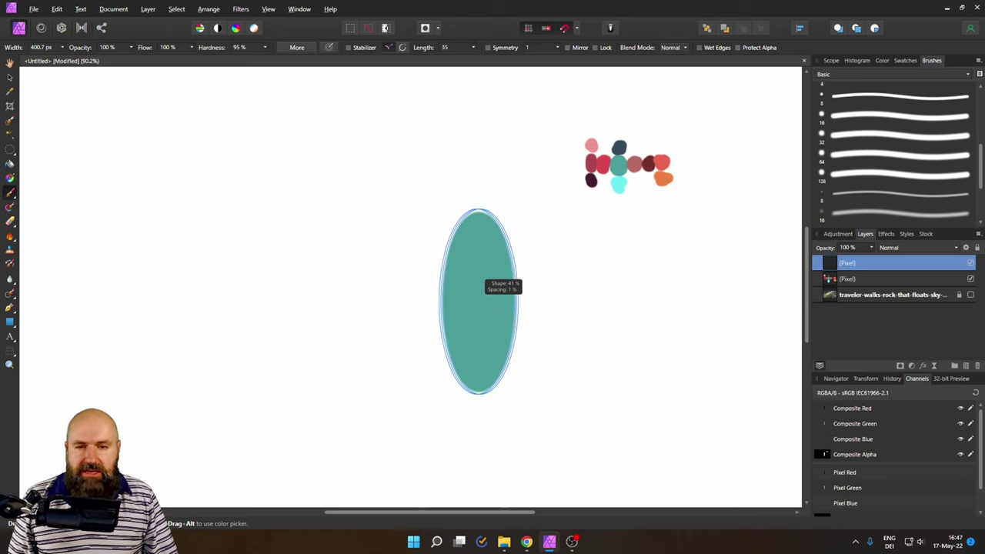
drag(486, 282, 491, 283)
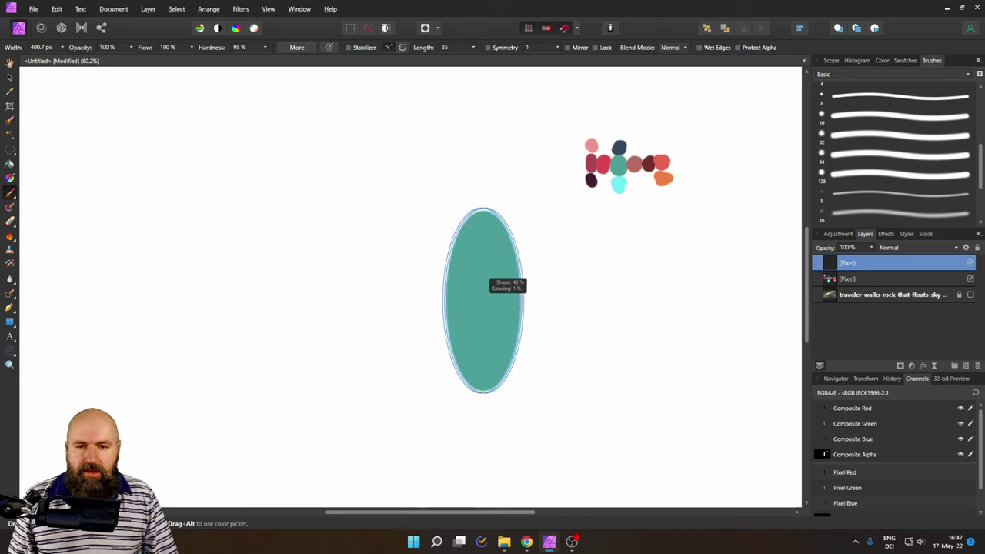
drag(491, 283, 491, 283)
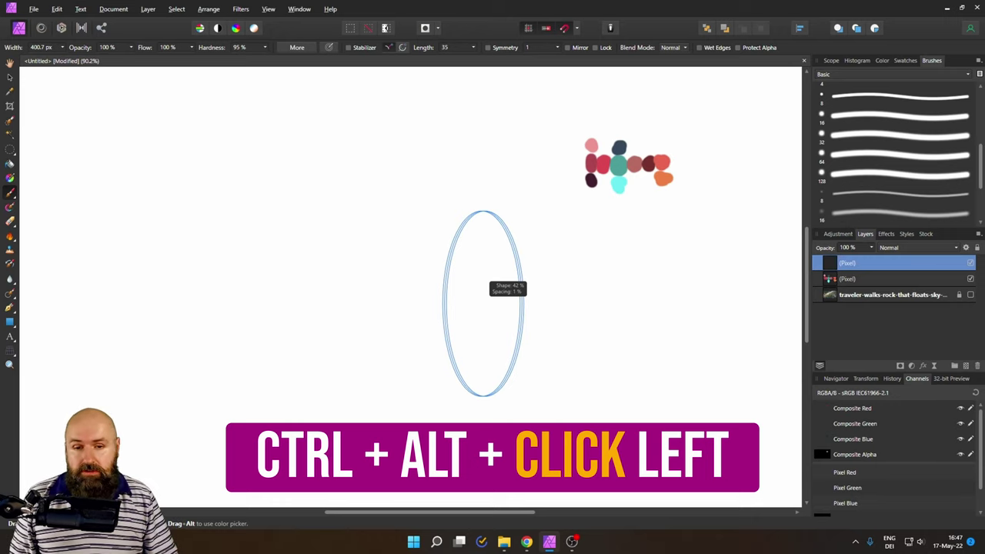
- Rotate the oval tip 45% and shrink the brush to about 44 px
ctrl+alt+click(483, 304)
drag(483, 304, 471, 304)
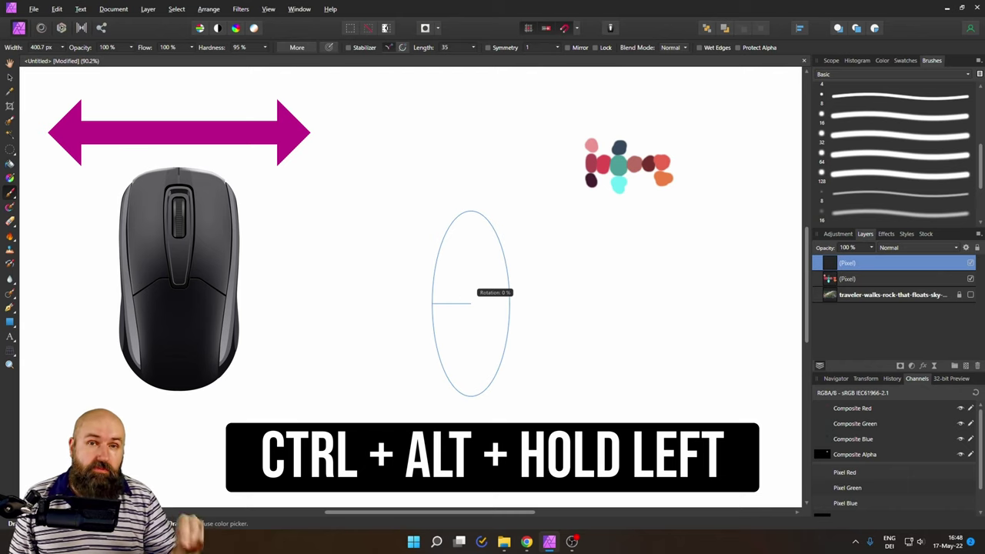
drag(470, 304, 421, 284)
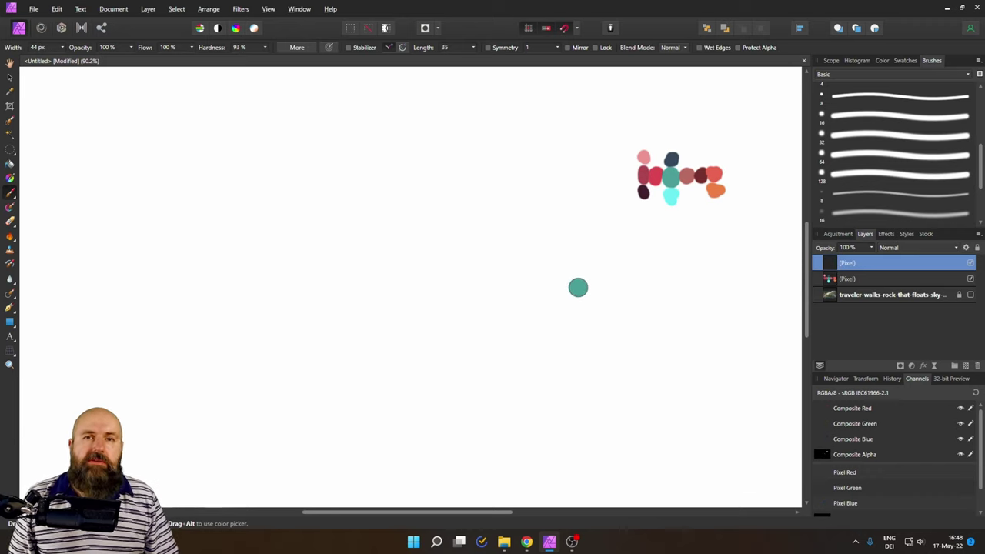
scroll(686, 266, up, 5)
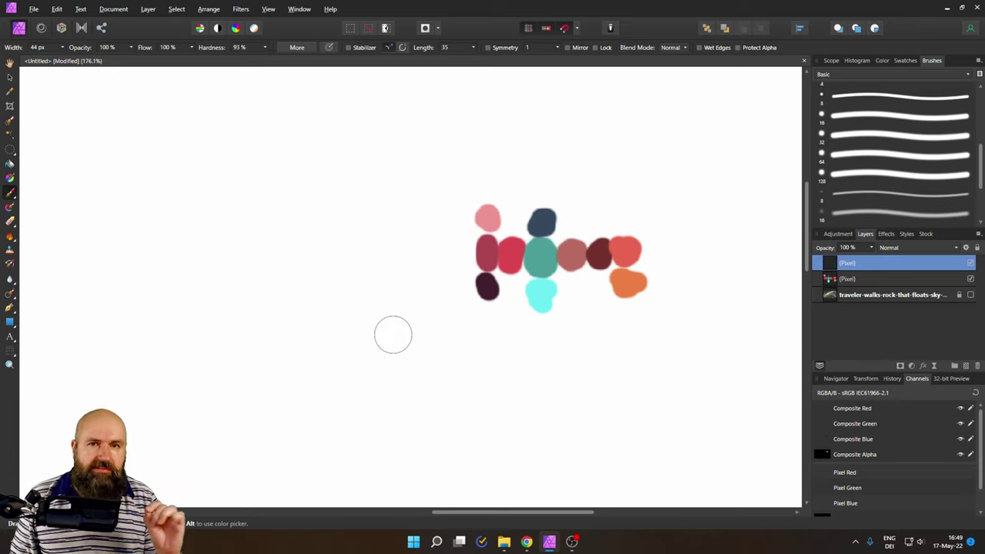
click(882, 61)
click(905, 61)
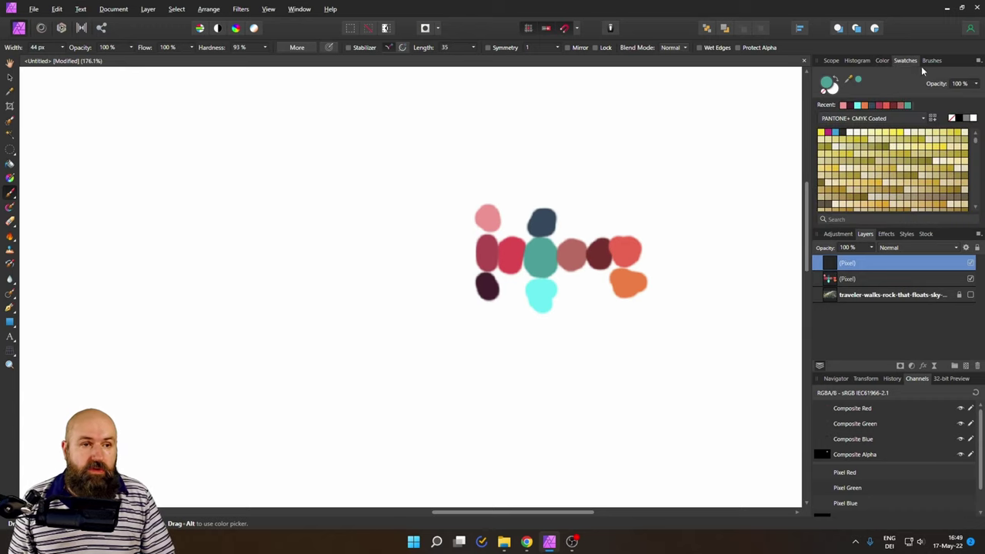
click(932, 61)
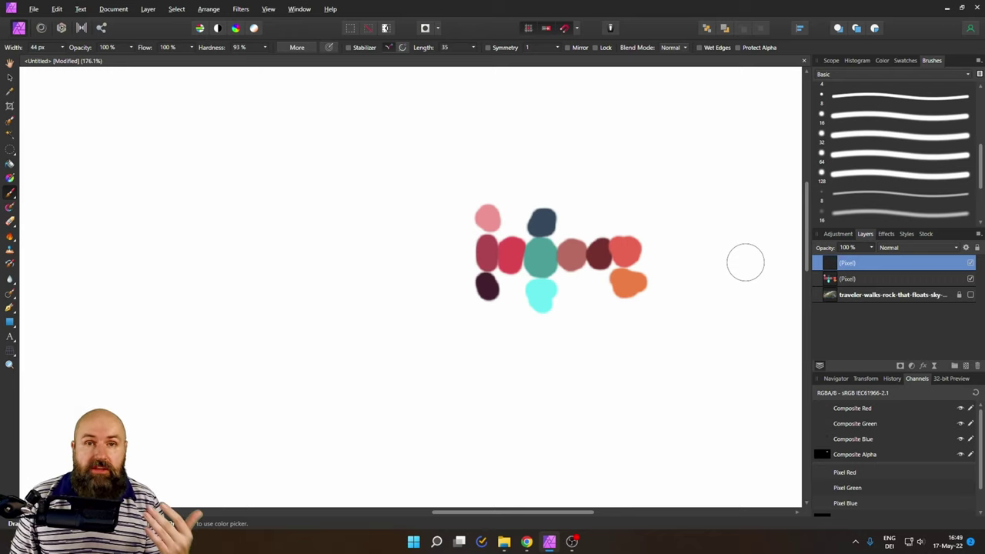
- Sample colours from the dabs and paint a vertical dark red stroke on the left
mouse_move(745, 262)
mouse_down()
mouse_move(625, 197)
mouse_move(545, 257)
mouse_up()
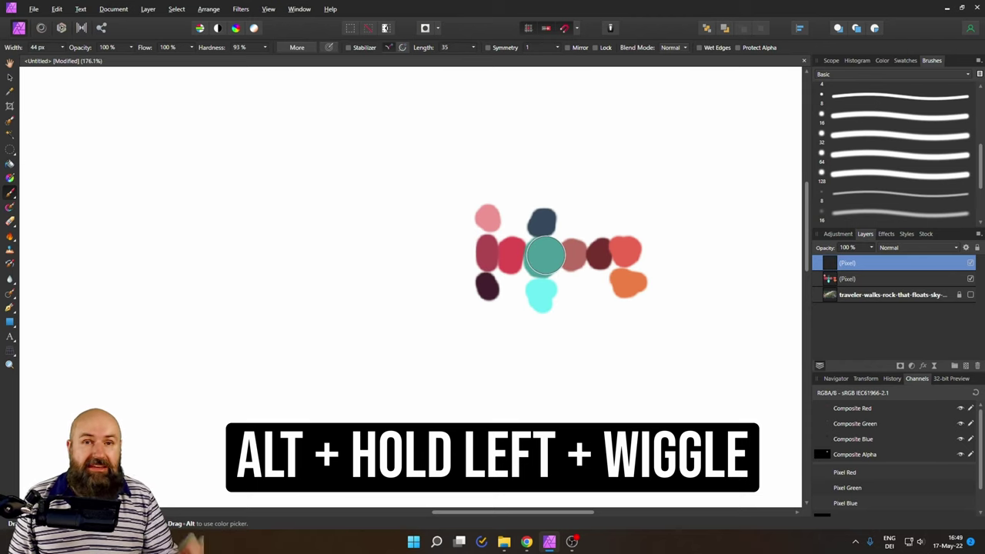
mouse_move(545, 256)
mouse_down()
mouse_move(499, 229)
mouse_move(510, 226)
mouse_move(465, 227)
mouse_up()
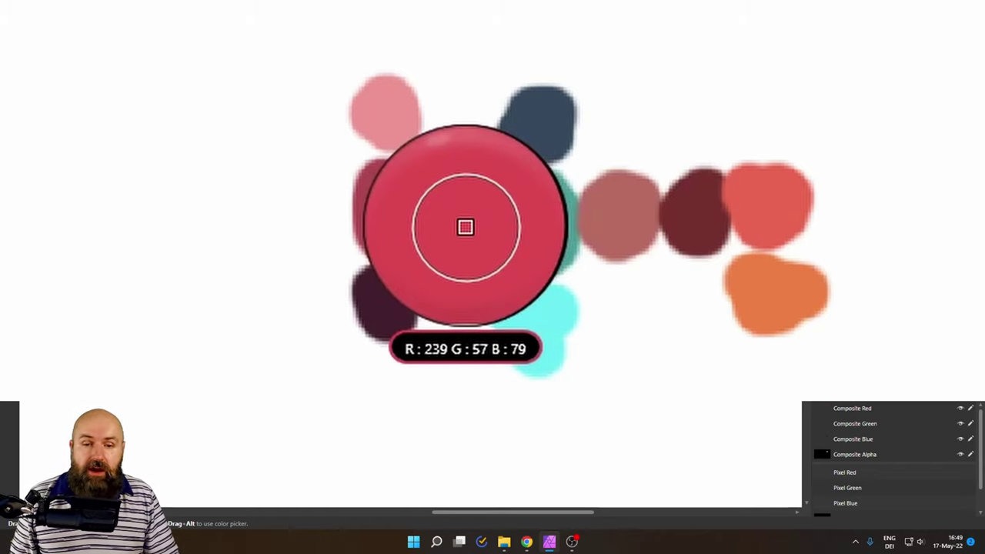
drag(465, 227, 391, 215)
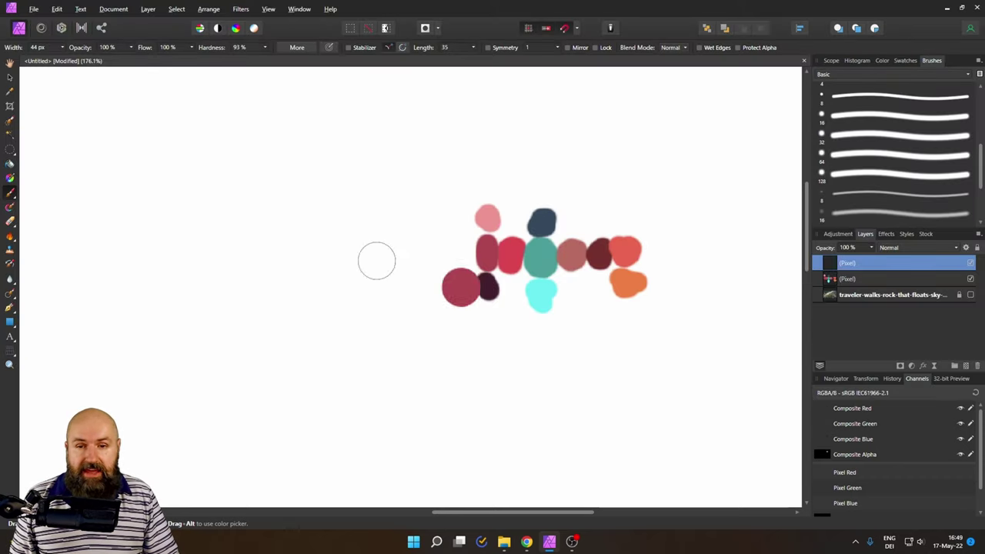
drag(242, 173, 229, 297)
- Paint crimson, teal and brown vertical strokes beside it, each sampled from the dabs
alt+click(512, 254)
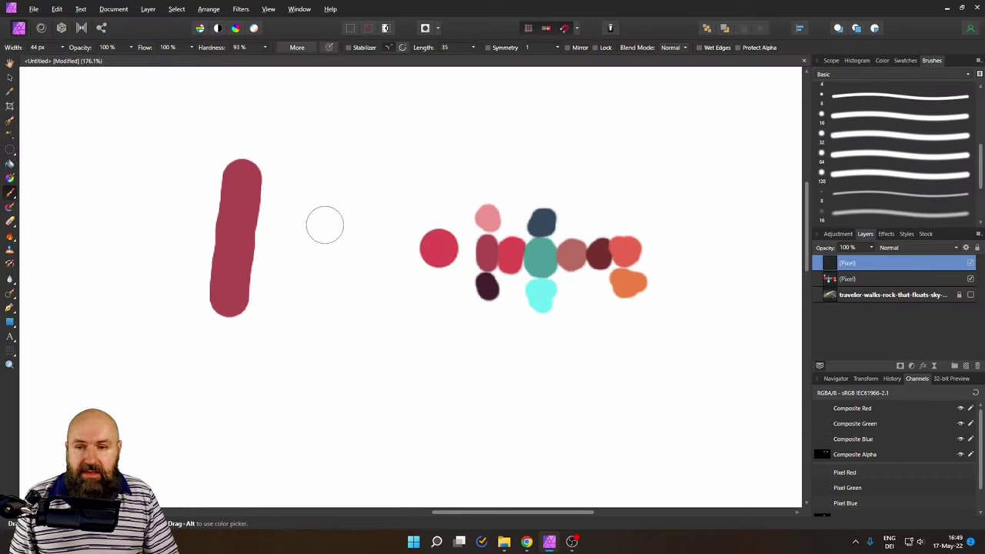
drag(264, 183, 253, 282)
alt+click(541, 254)
drag(287, 175, 267, 258)
alt+click(572, 254)
drag(320, 177, 293, 288)
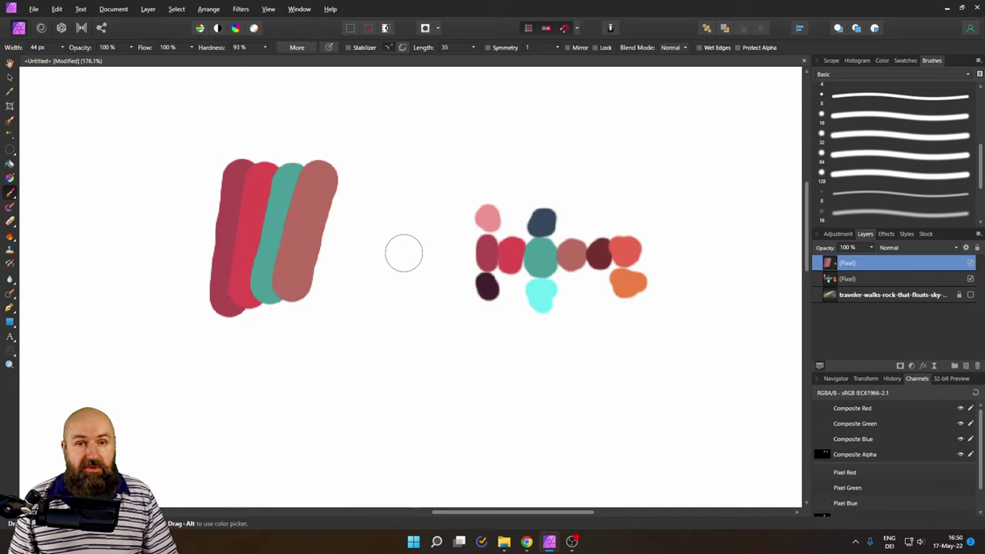
- Add a brown dot by the dabs, fit the view, and reveal the landscape painting
click(404, 253)
key(ctrl+0)
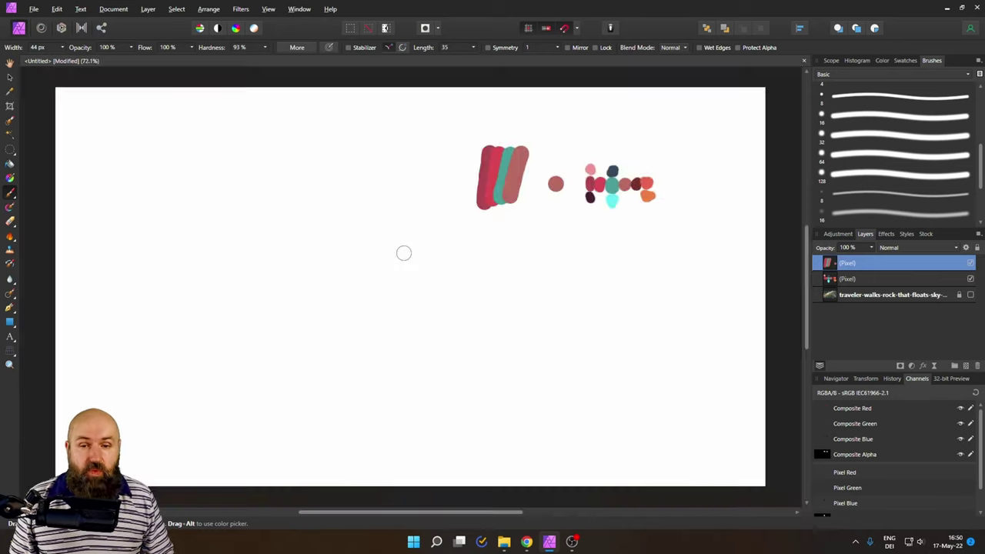
alt+click(970, 294)
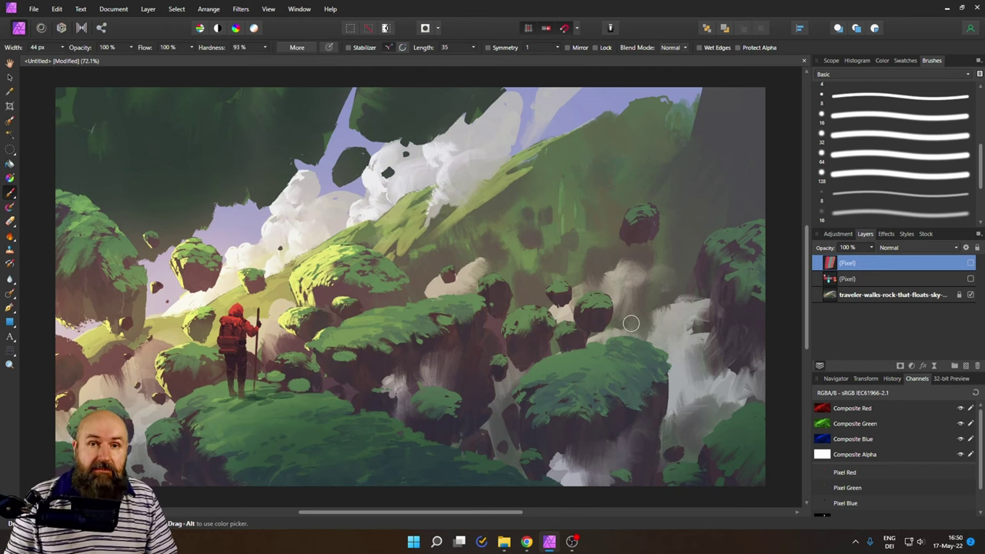
- Draw a white rectangle over the painting's upper right and rasterise it into a pixel layer
key(m)
drag(570, 113, 724, 245)
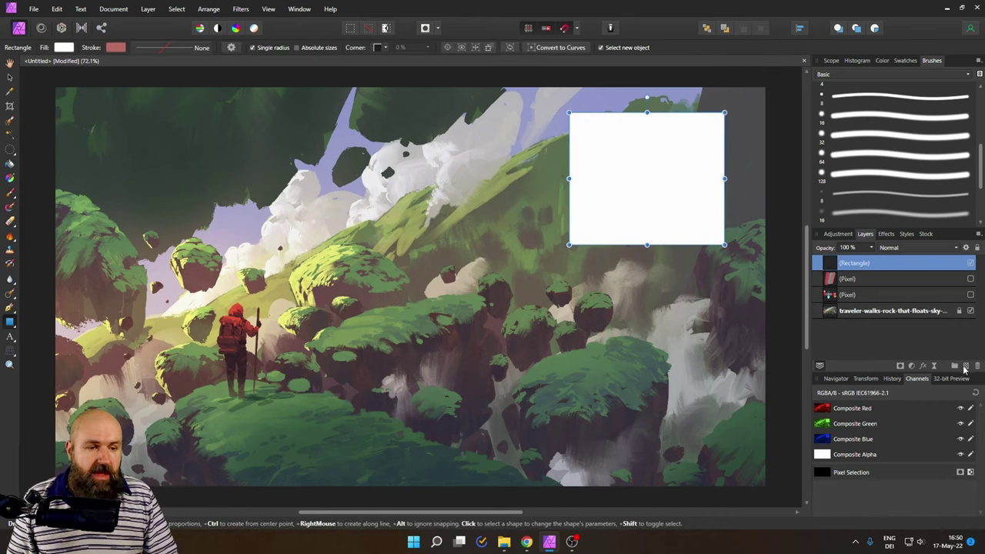
right_click(852, 257)
click(848, 456)
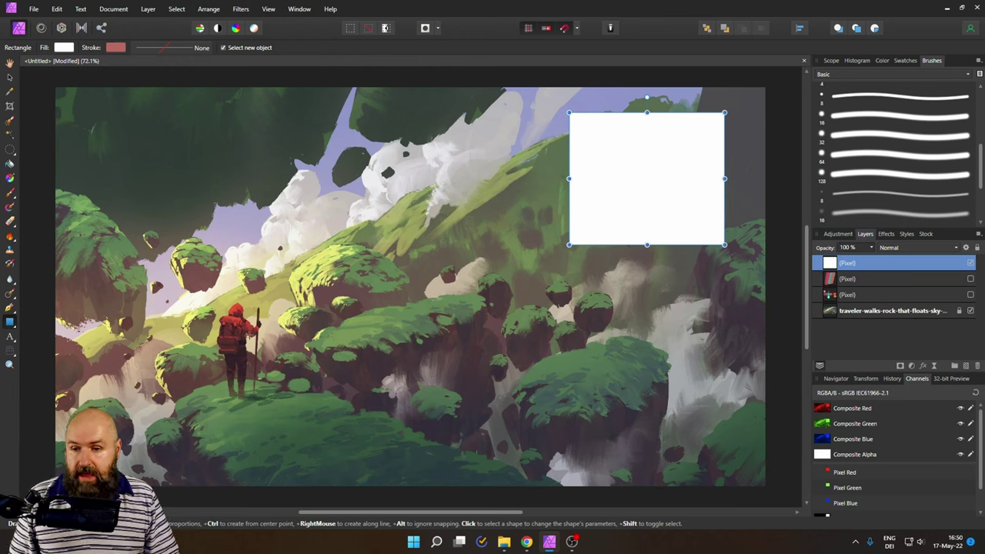
click(10, 194)
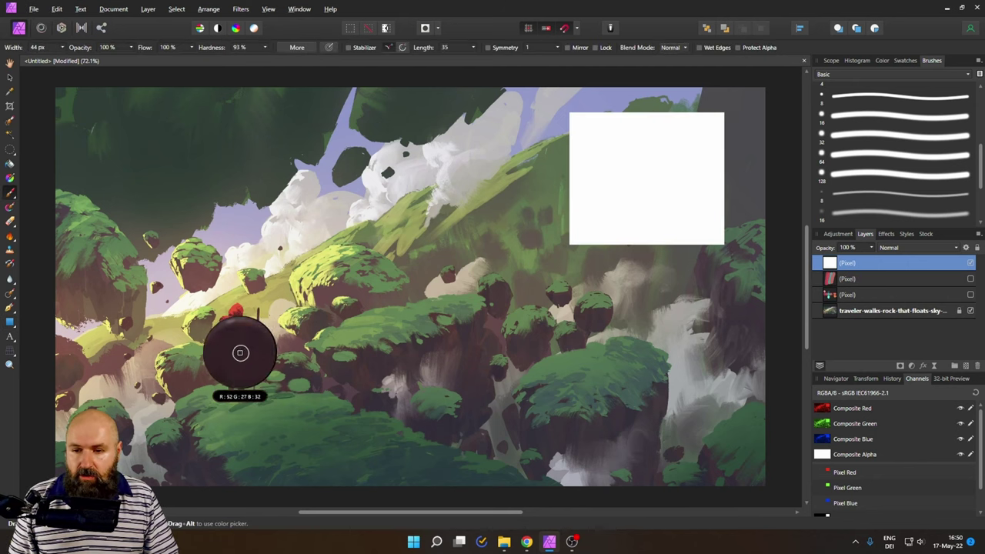
- Sample reds from the traveller's clothing and dab a column of three reds on the rectangle
drag(241, 354, 237, 304)
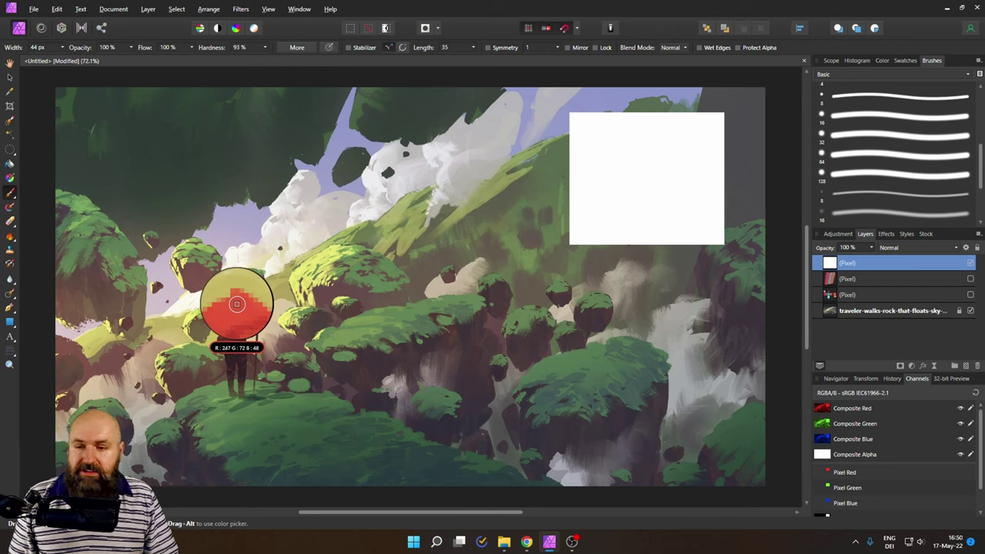
drag(237, 304, 233, 306)
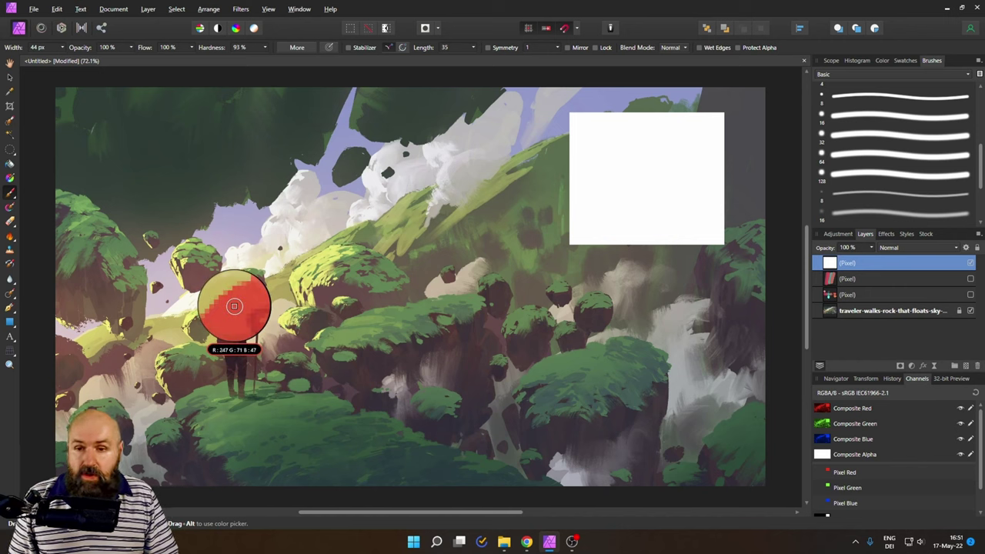
click(605, 139)
key(ctrl+z)
click(607, 131)
drag(237, 312, 236, 308)
click(631, 168)
key(ctrl+z)
click(607, 145)
- Sample yellow-greens and greens from the mossy rocks and dab them in a second column
drag(330, 253, 334, 251)
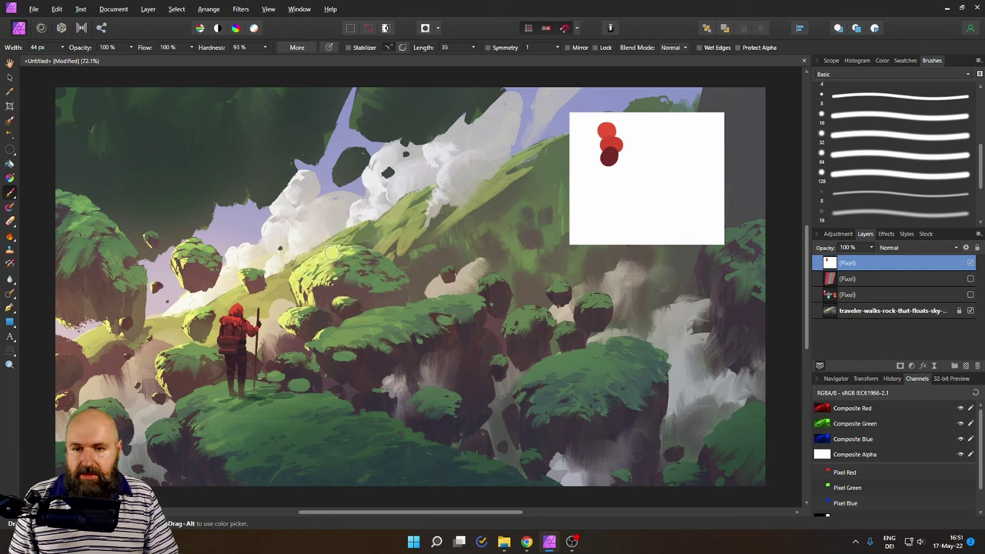
click(652, 127)
key(ctrl+z)
click(639, 131)
click(571, 169)
key(ctrl+z)
drag(354, 262, 354, 262)
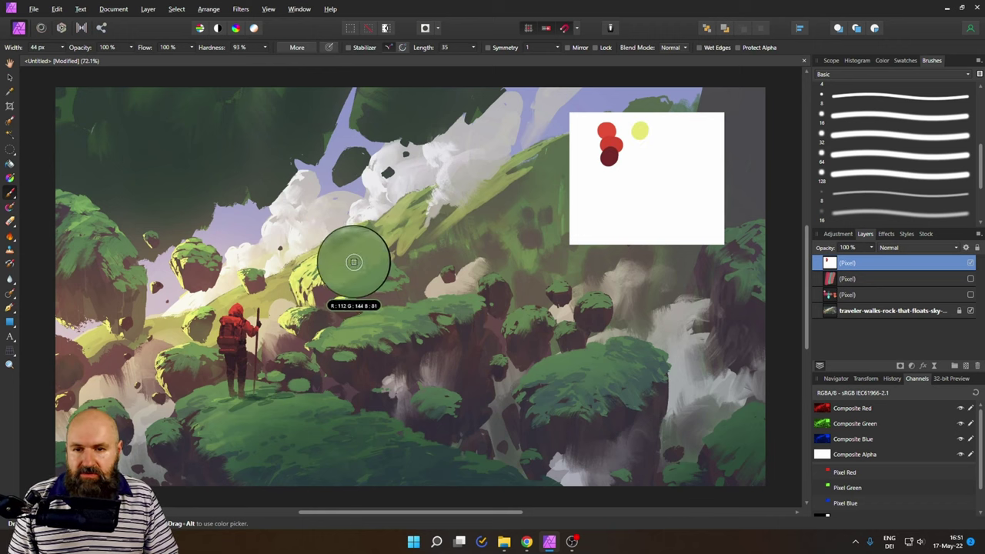
click(640, 142)
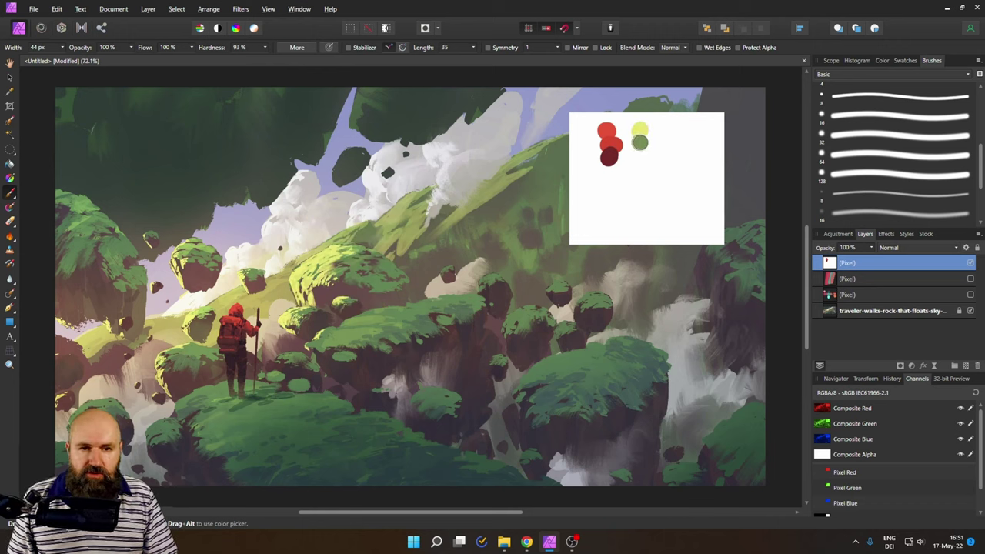
alt+click(352, 259)
click(639, 159)
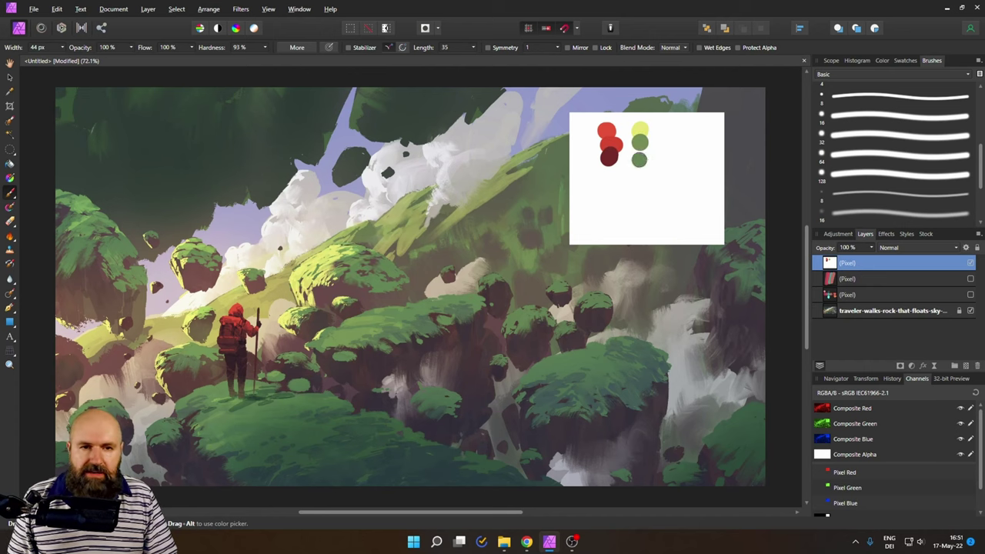